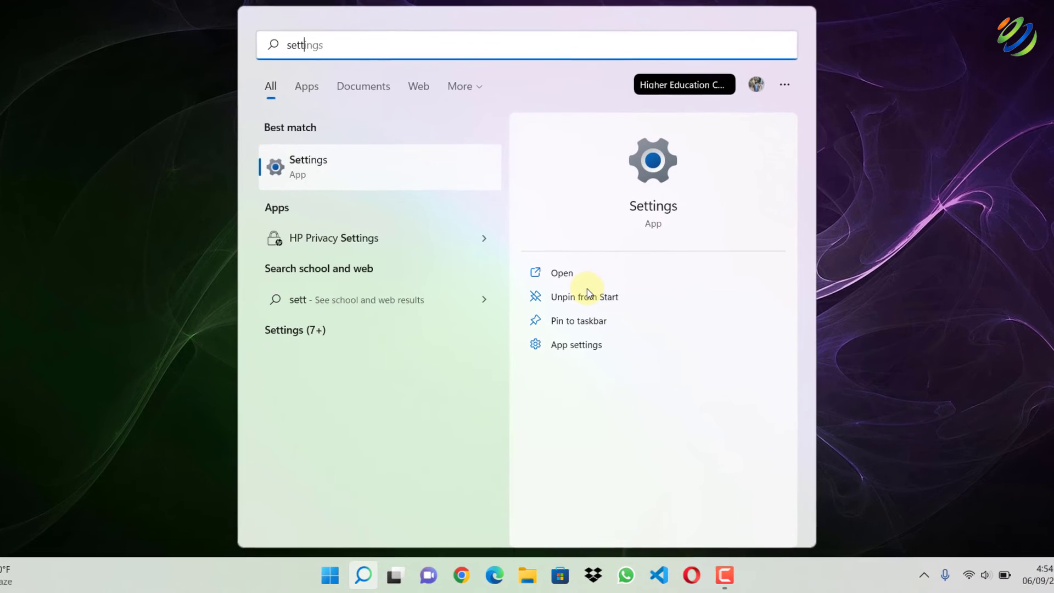
Step: Open Settings to the Windows Update page, which reports the PC is up to date
key(Return)
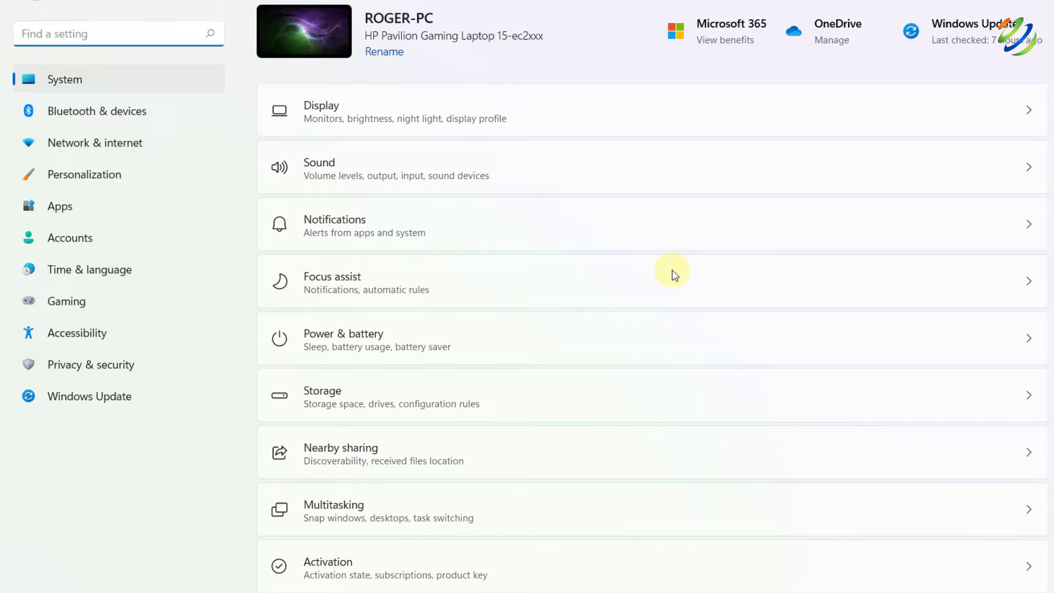
click(106, 401)
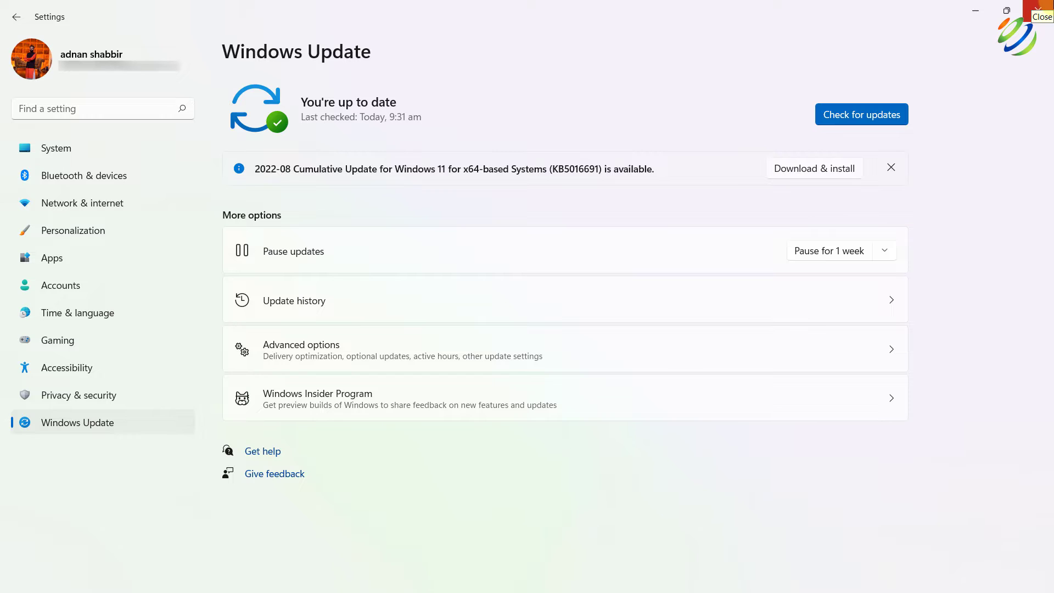
Step: Close Settings and launch Device Manager from a Start search for 'devic'
click(1038, 11)
key(super)
text(devic)
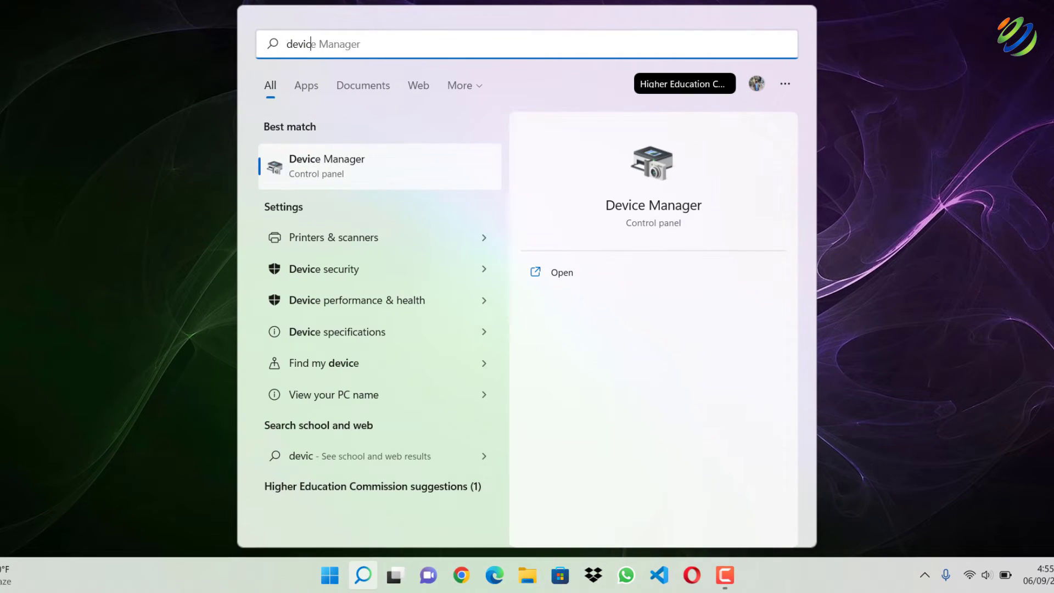
key(Return)
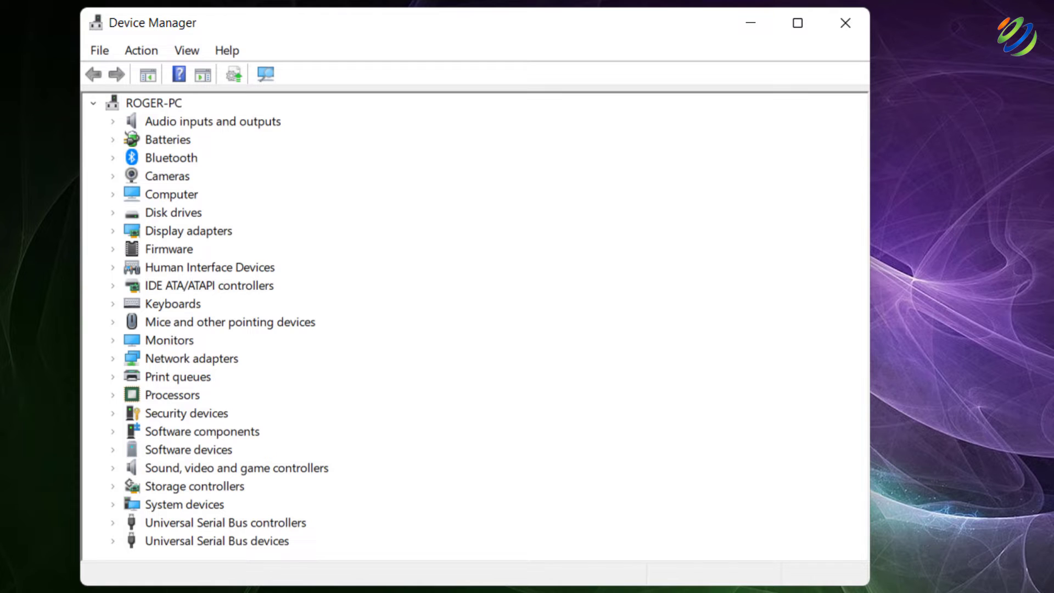
Step: Expand the Universal Serial Bus devices and Universal Serial Bus controllers categories
click(113, 541)
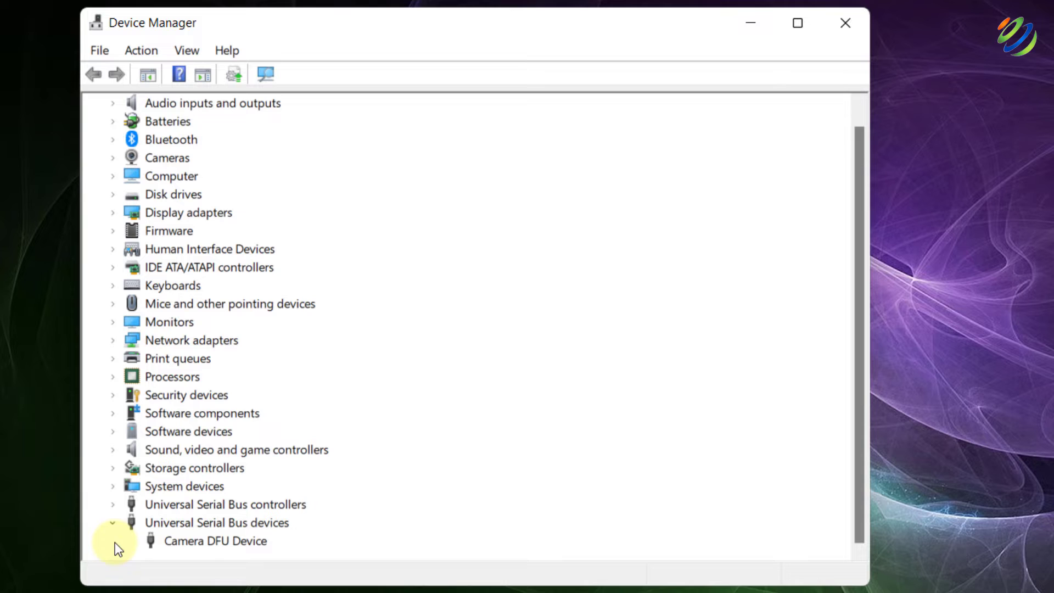
click(114, 506)
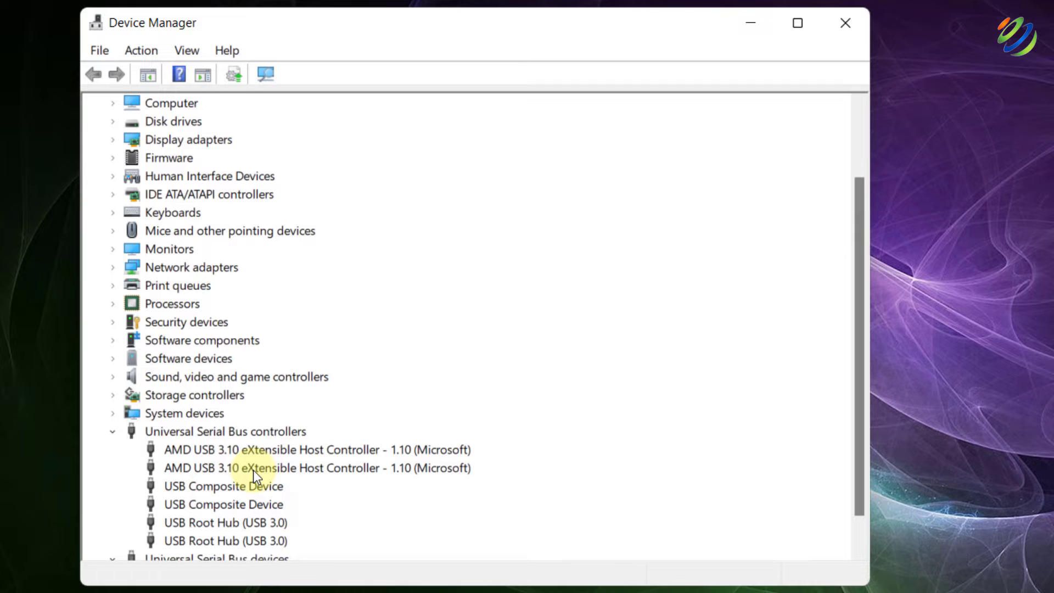
scroll(253, 470, down, 1)
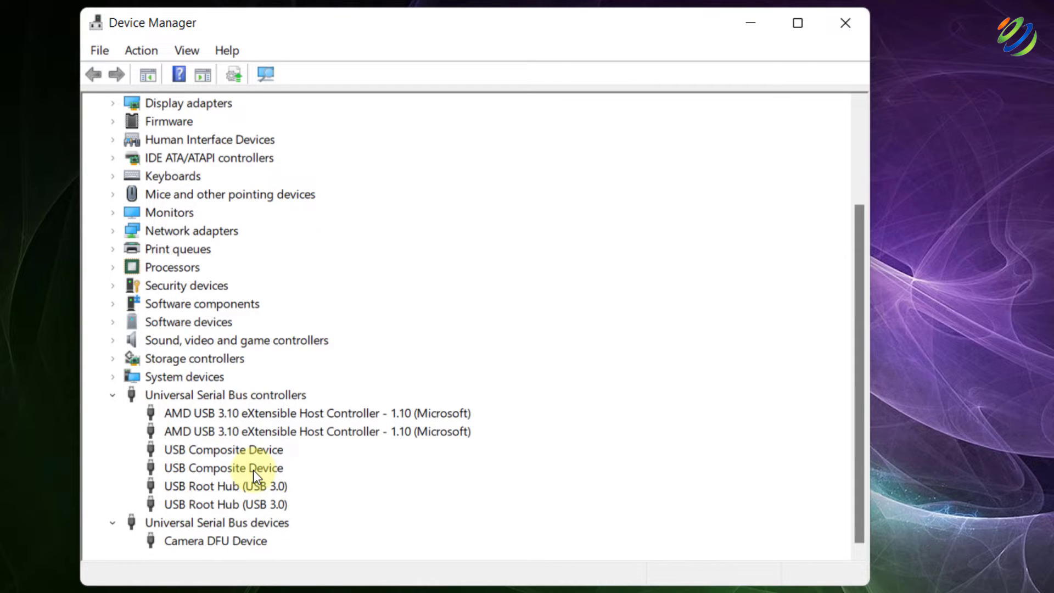
Step: Search automatically for a driver for the first USB Root Hub (USB 3.0)
right_click(207, 487)
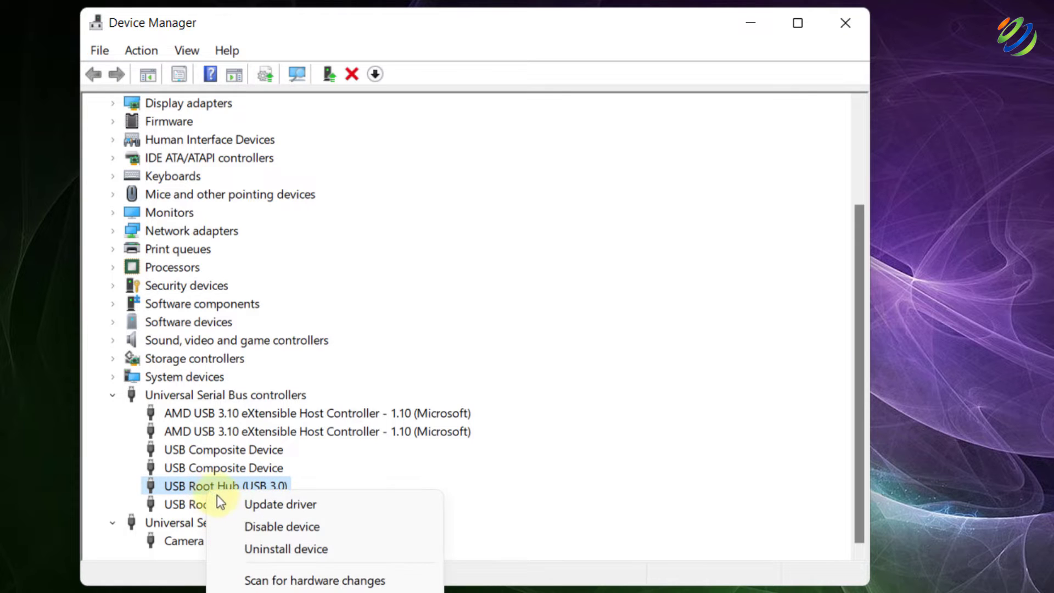
click(223, 500)
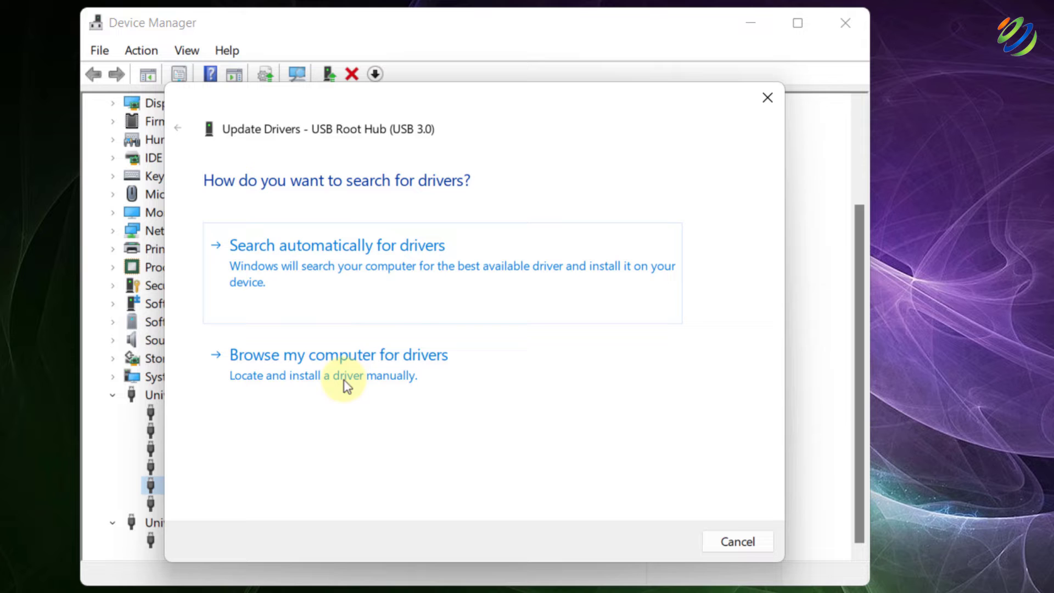
click(437, 288)
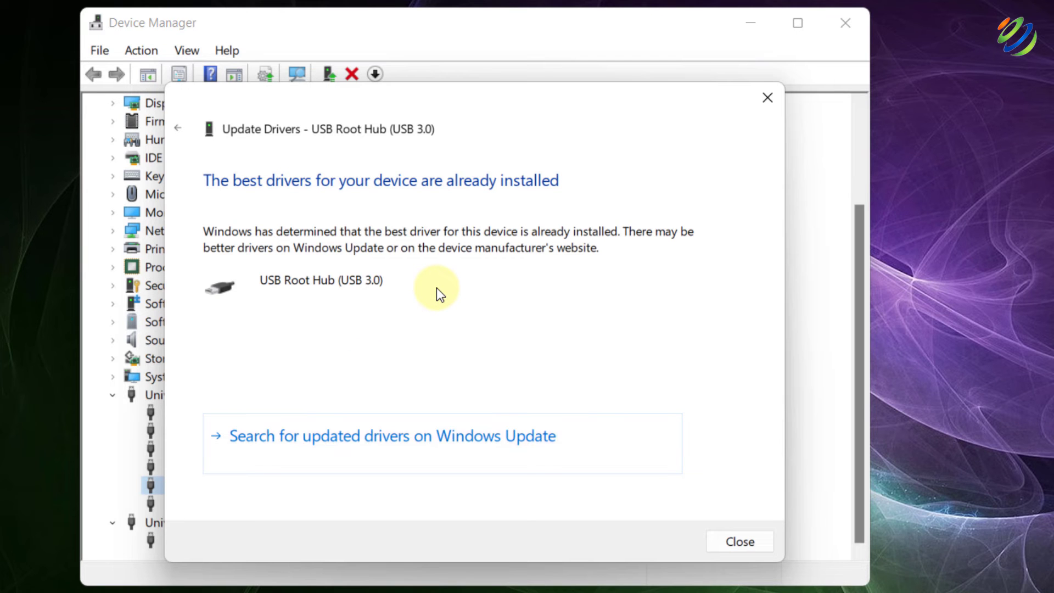
click(749, 546)
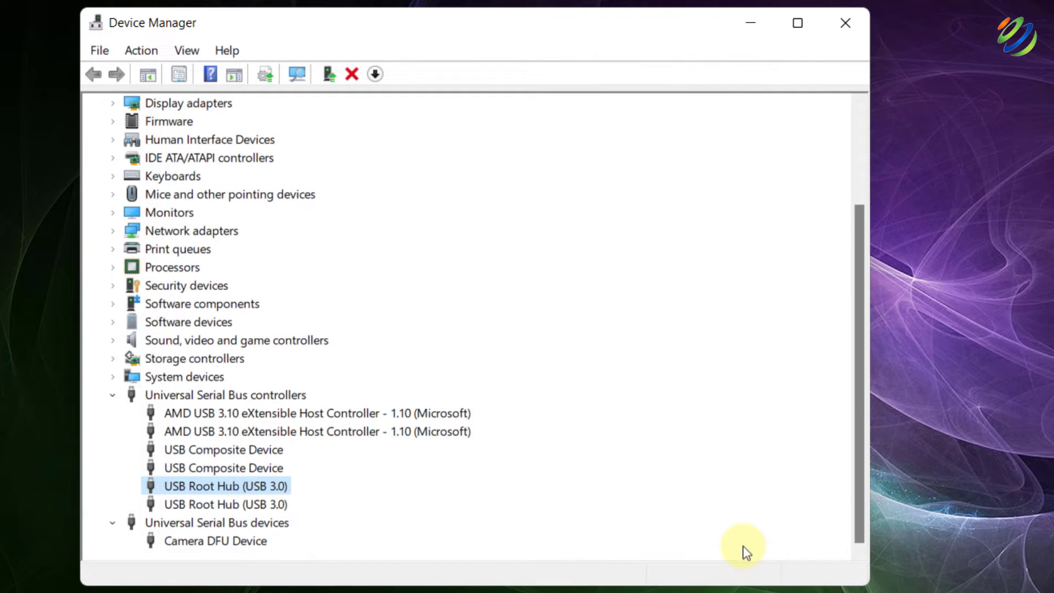
Step: Search automatically for a driver for the second USB Root Hub (USB 3.0)
click(229, 504)
right_click(250, 503)
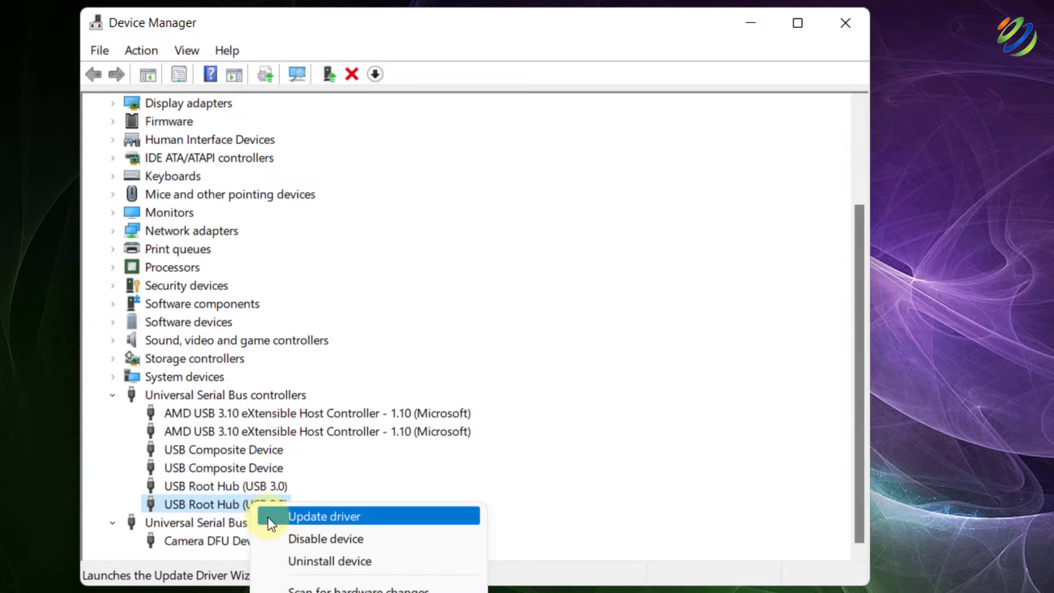
click(268, 517)
click(416, 298)
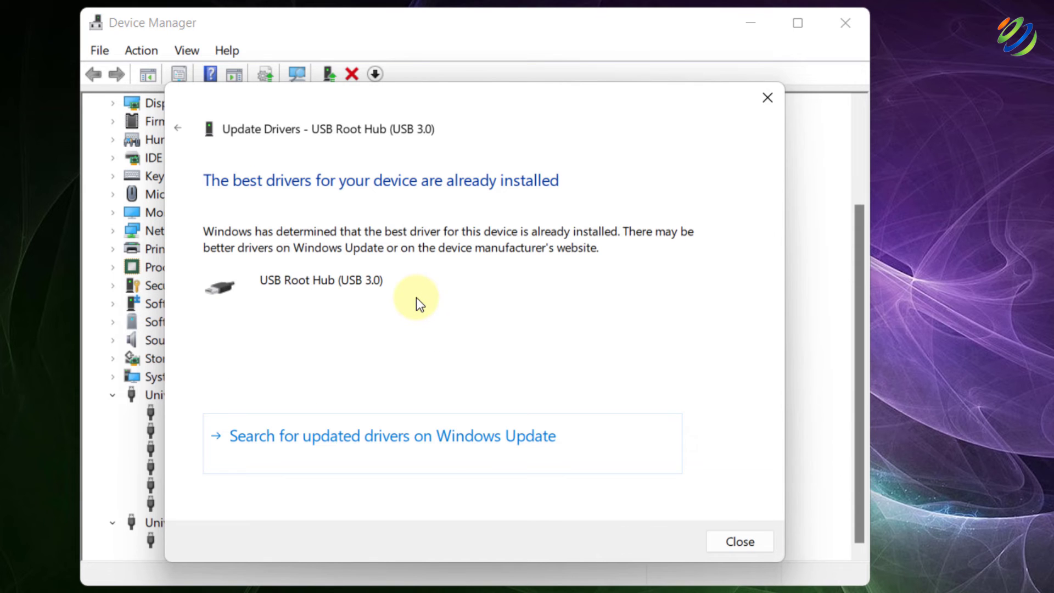
click(733, 551)
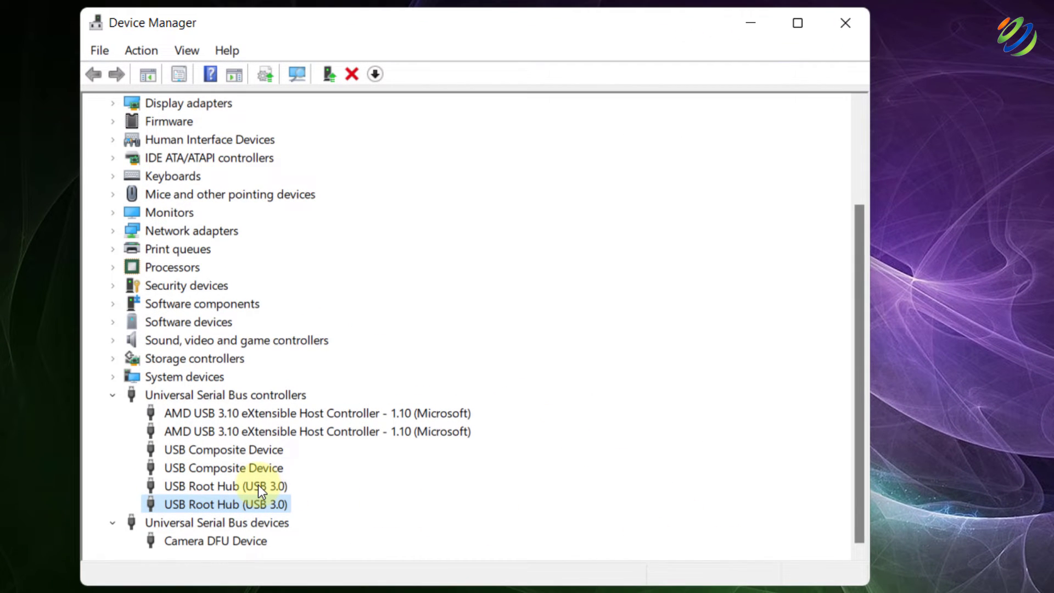
Step: Clear 'Allow the computer to turn off this device to save power' on the first USB Root Hub
double_click(258, 486)
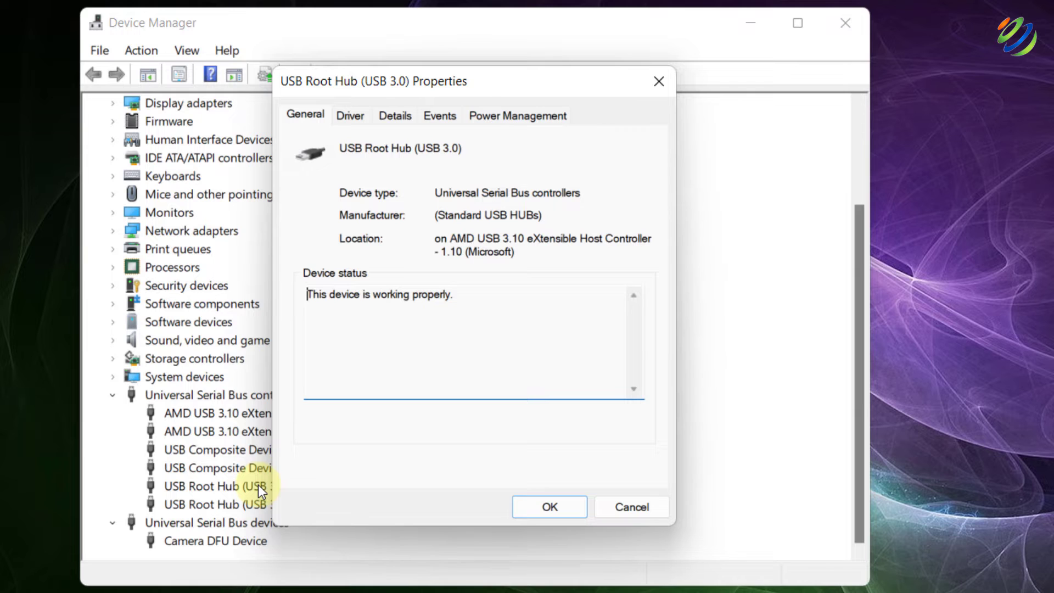
click(487, 117)
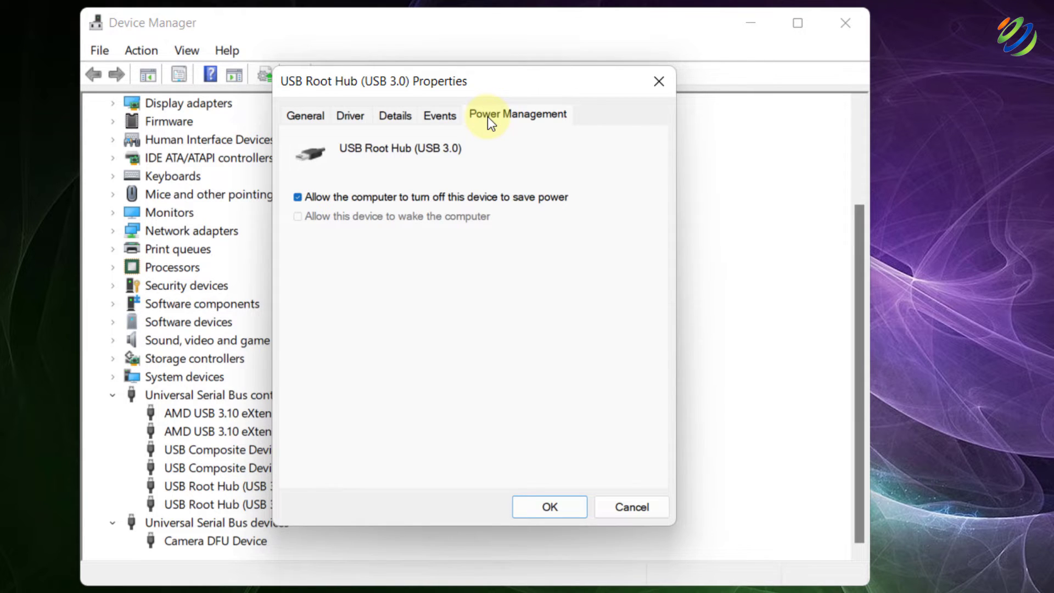
click(447, 196)
click(566, 508)
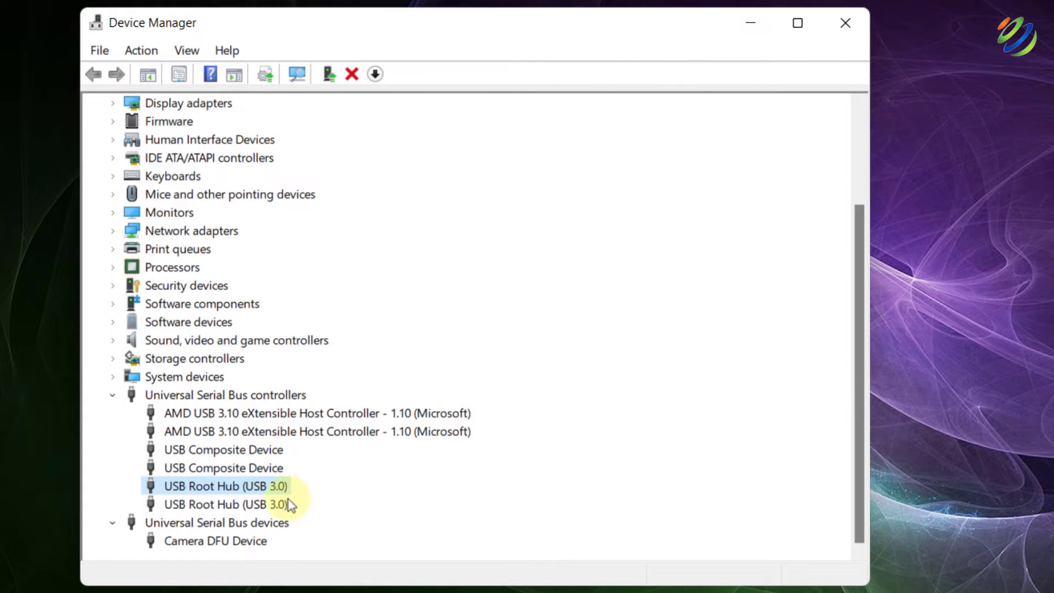
Step: Disable power-saving turn-off on the second USB Root Hub (USB 3.0) and confirm
double_click(265, 500)
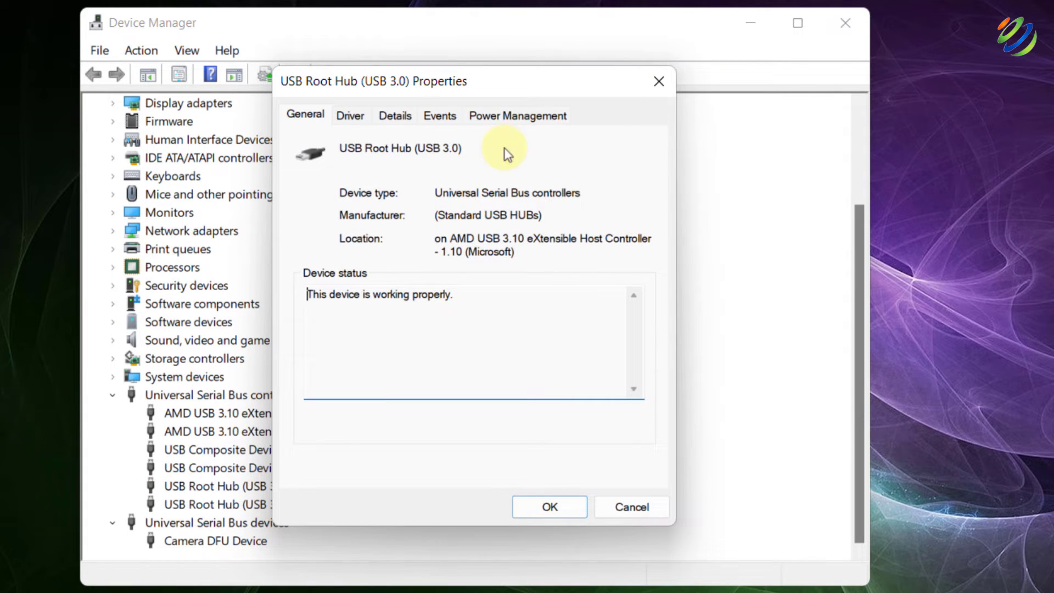
click(531, 113)
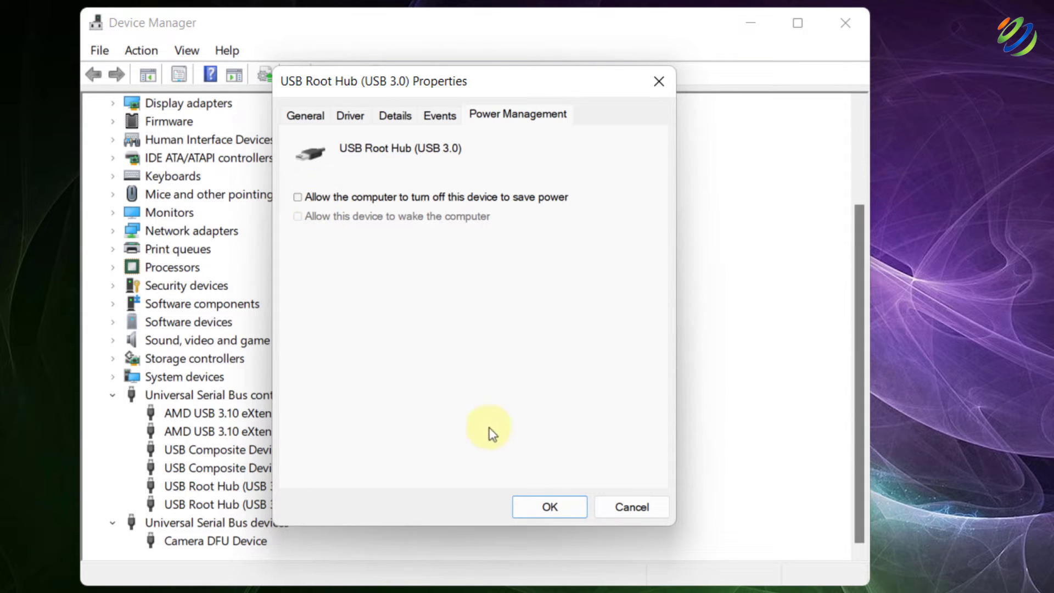
click(554, 506)
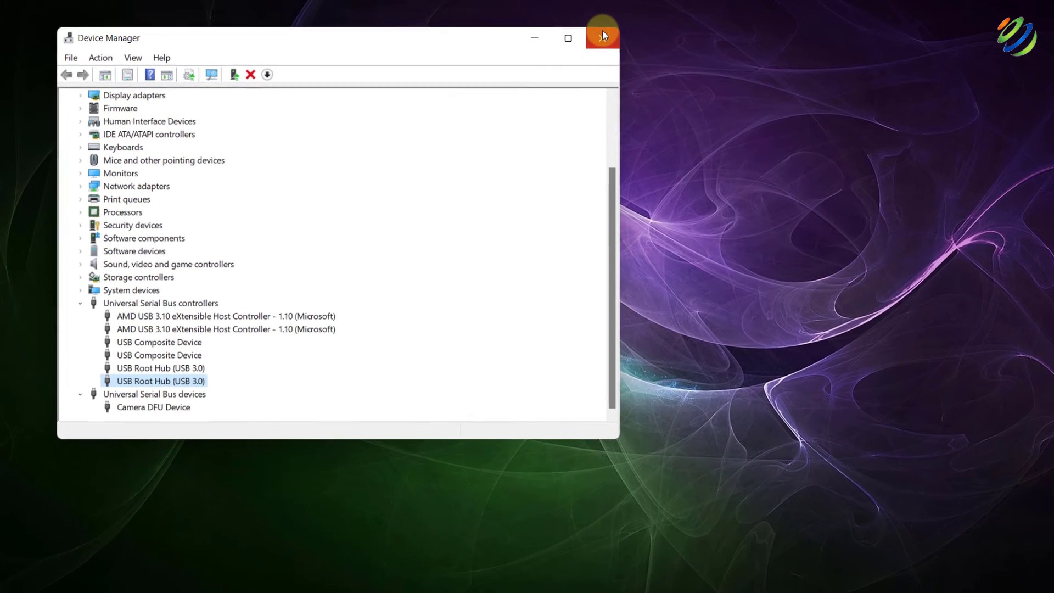
Step: Close Device Manager and unlock Power Options' shutdown settings so fast startup can be turned off
click(573, 38)
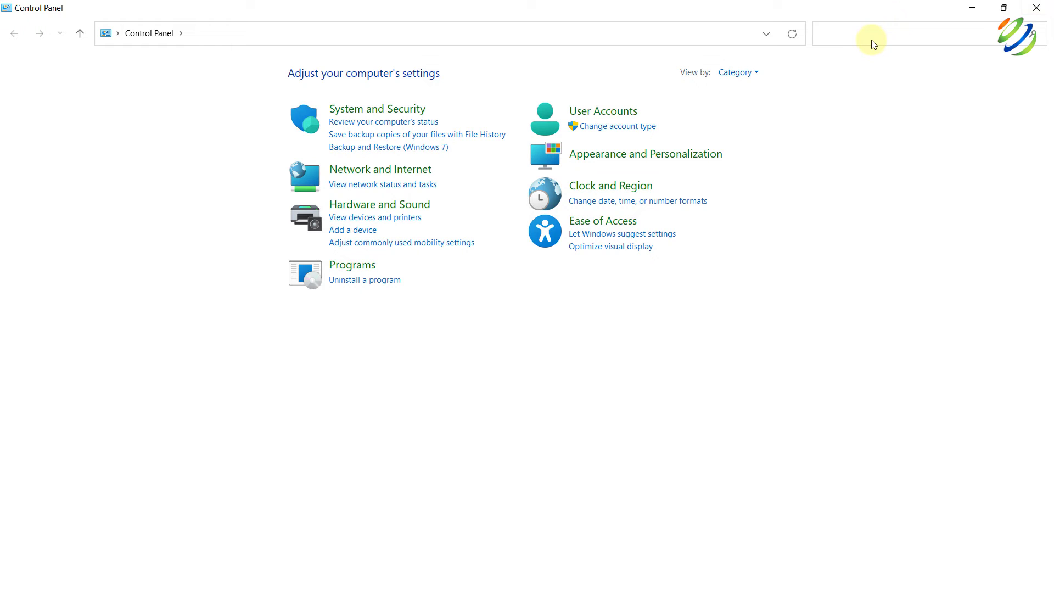
text(power)
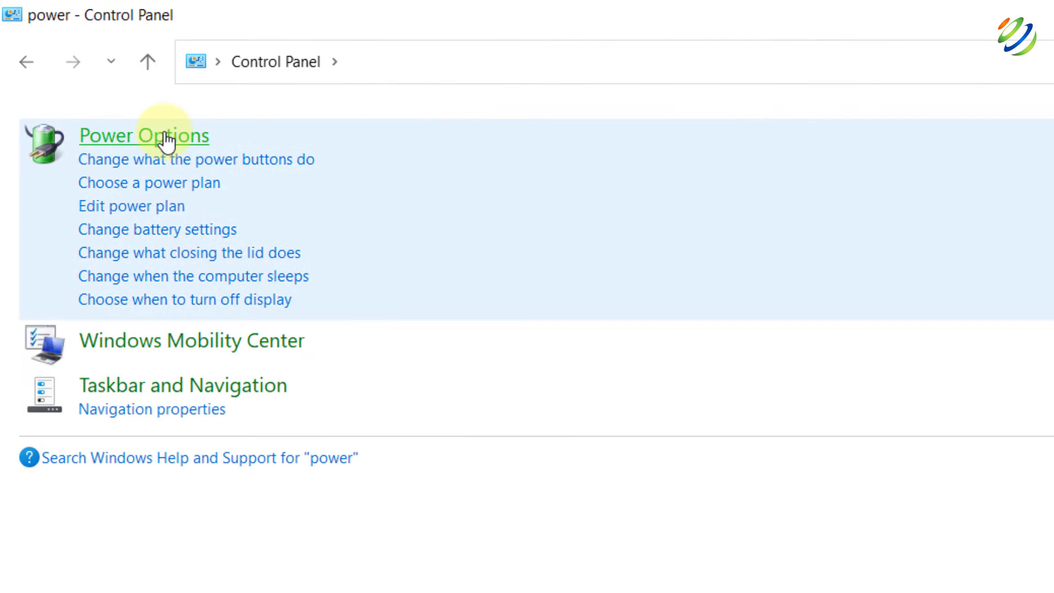
click(160, 137)
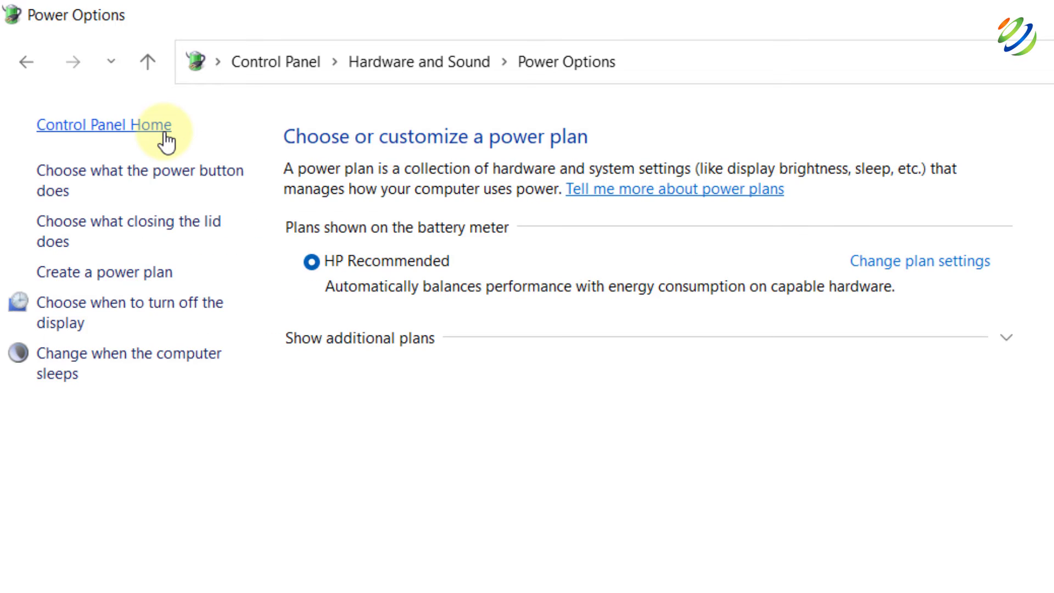
click(139, 180)
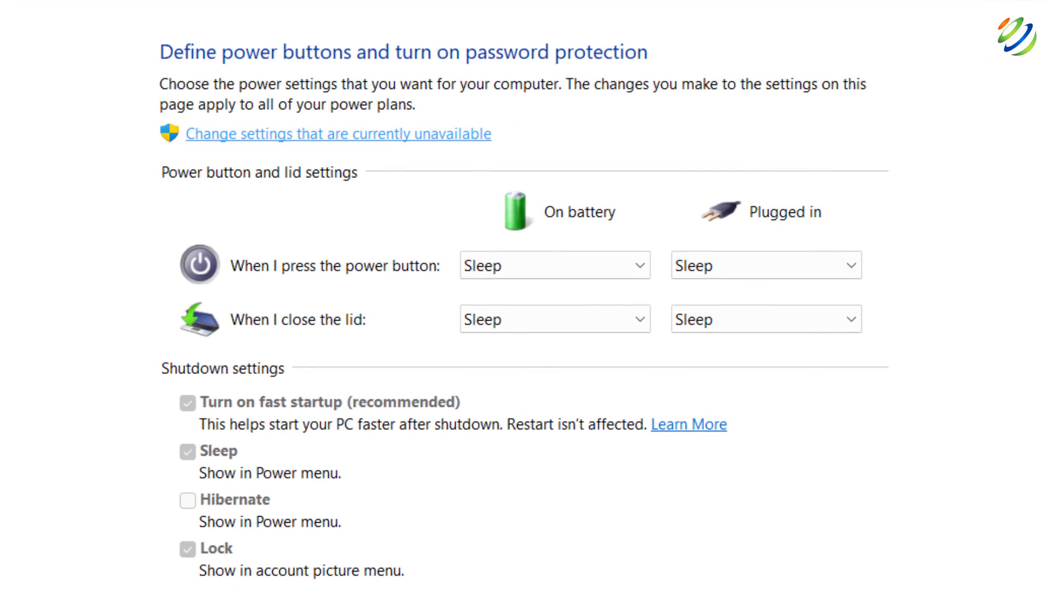
click(297, 137)
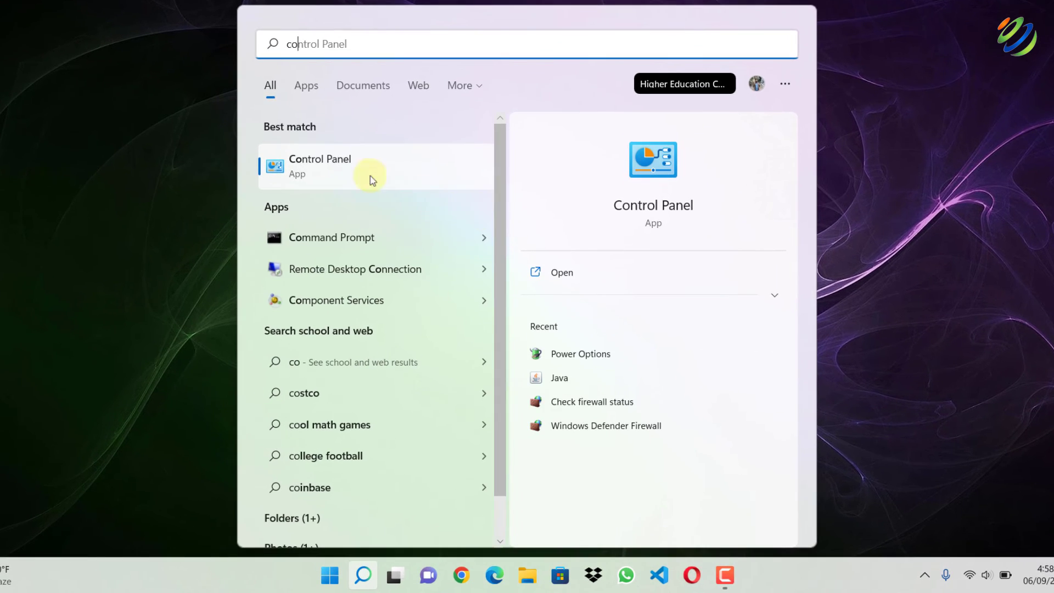
Step: Open the HP Recommended plan's advanced power settings from Control Panel's Power Options
click(318, 159)
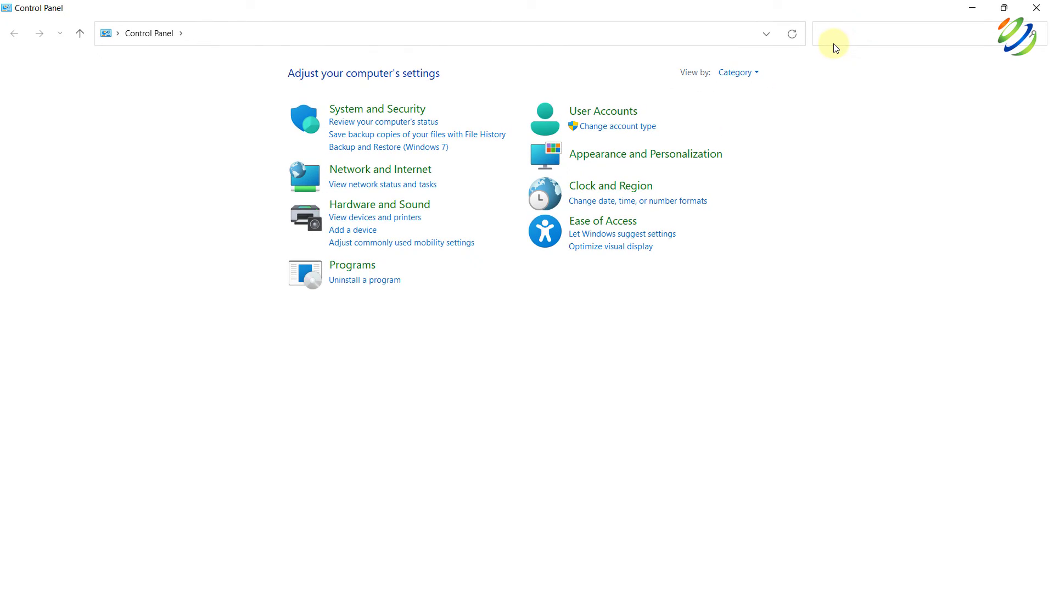
click(834, 43)
text(power)
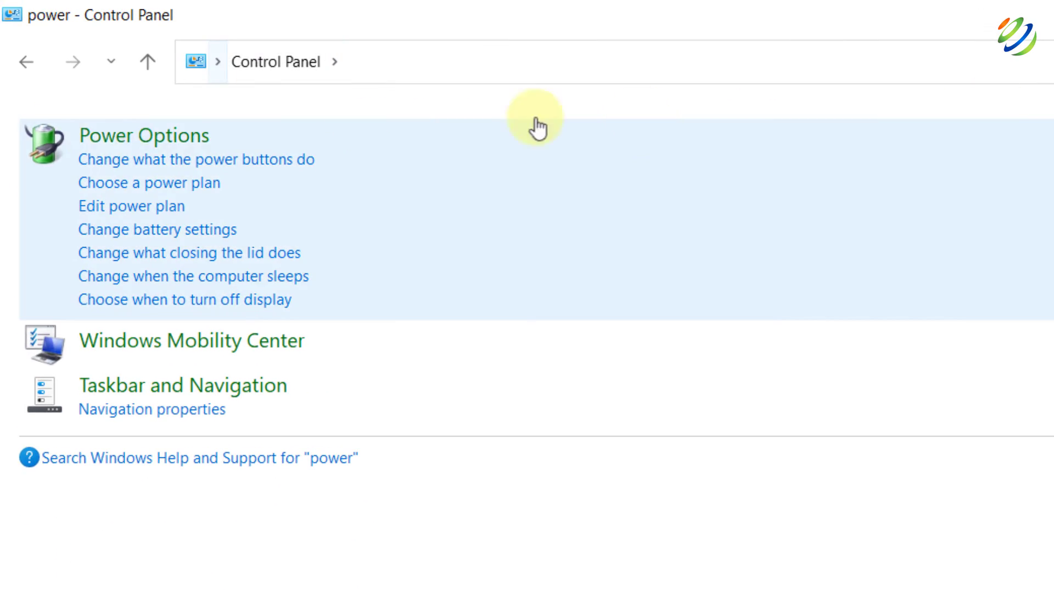
click(93, 141)
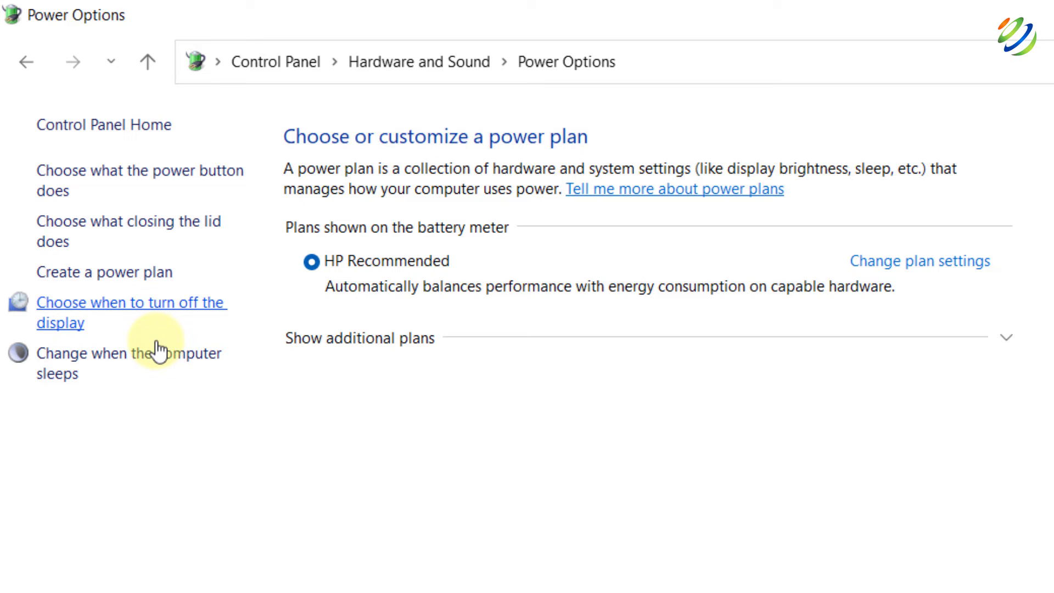
click(153, 315)
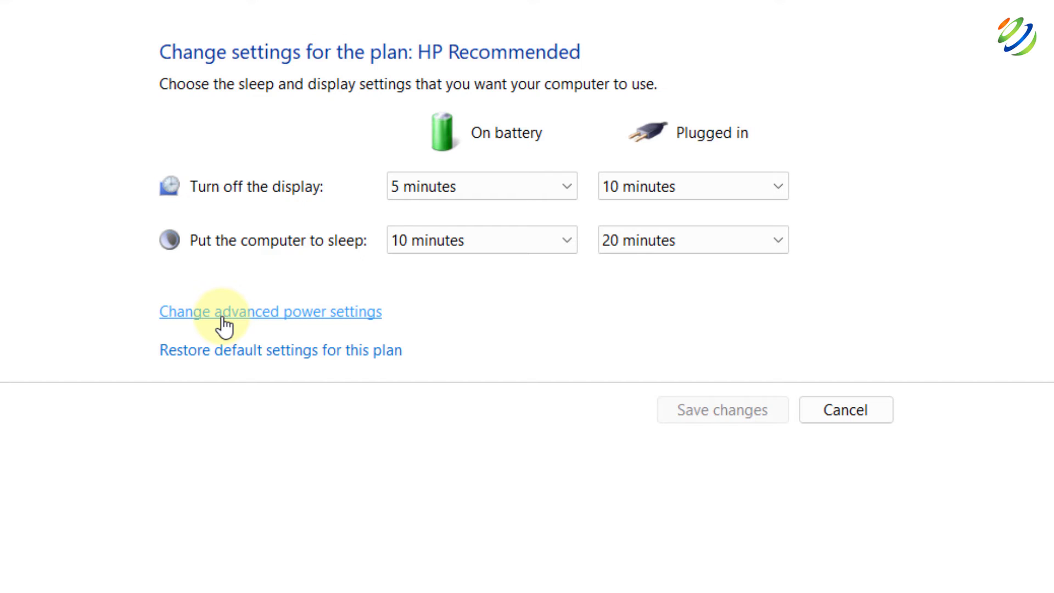
click(225, 323)
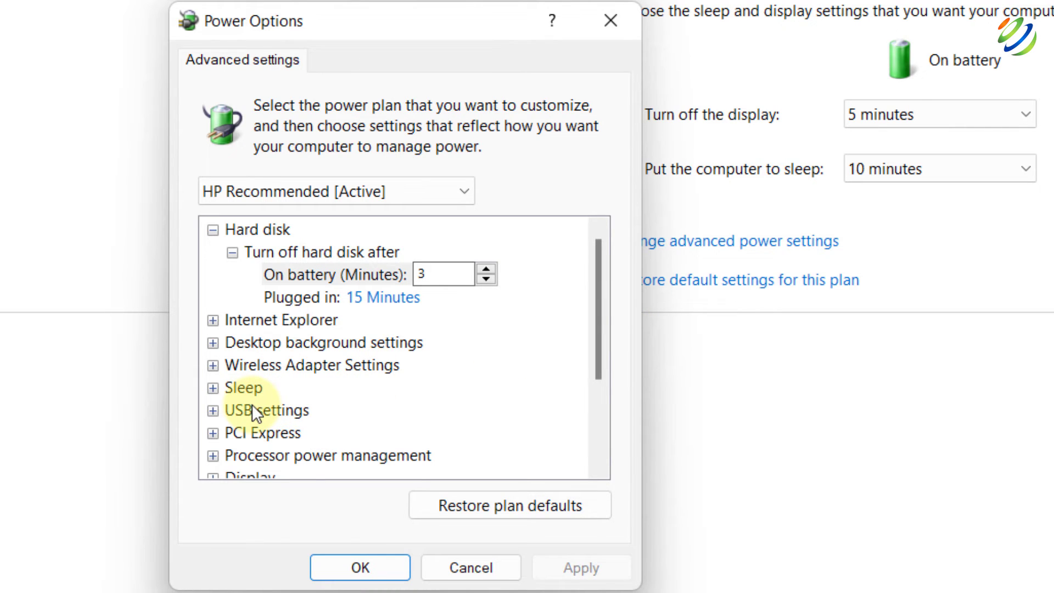
Step: Keep on-battery USB selective suspend set to Enabled and close with OK
click(213, 410)
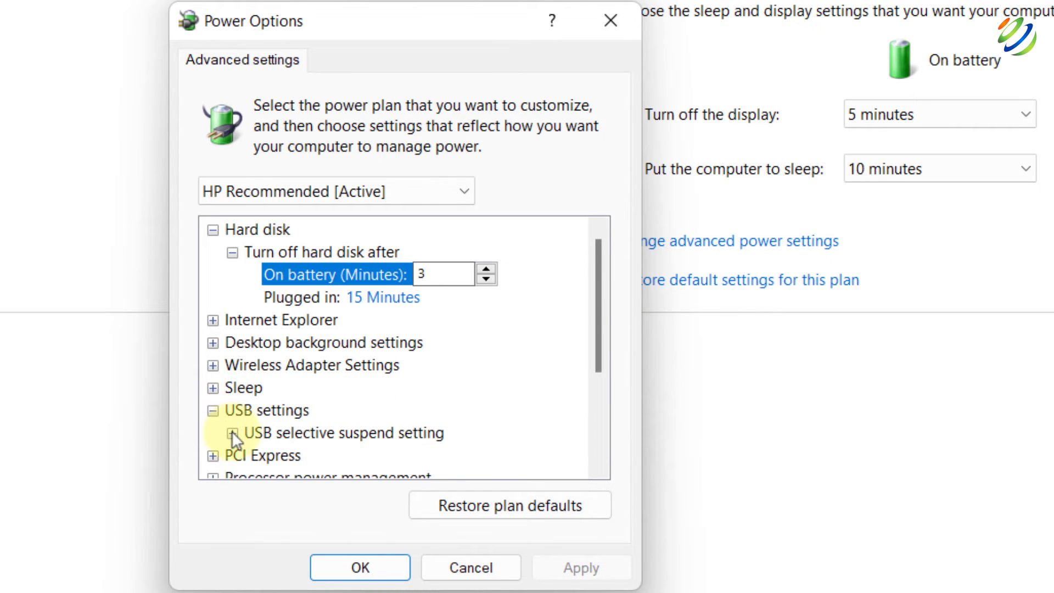
click(232, 433)
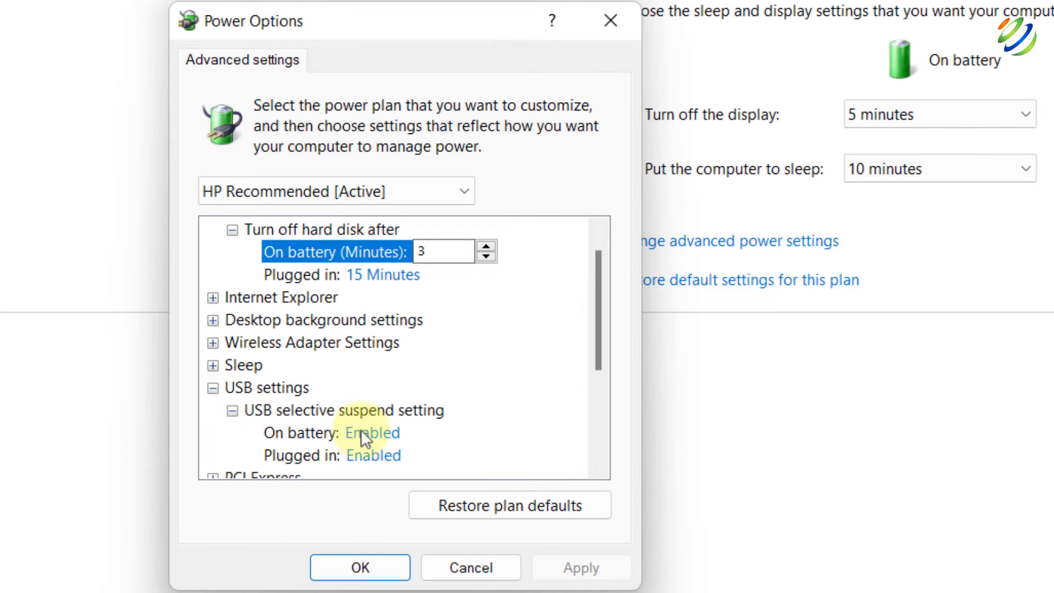
click(398, 432)
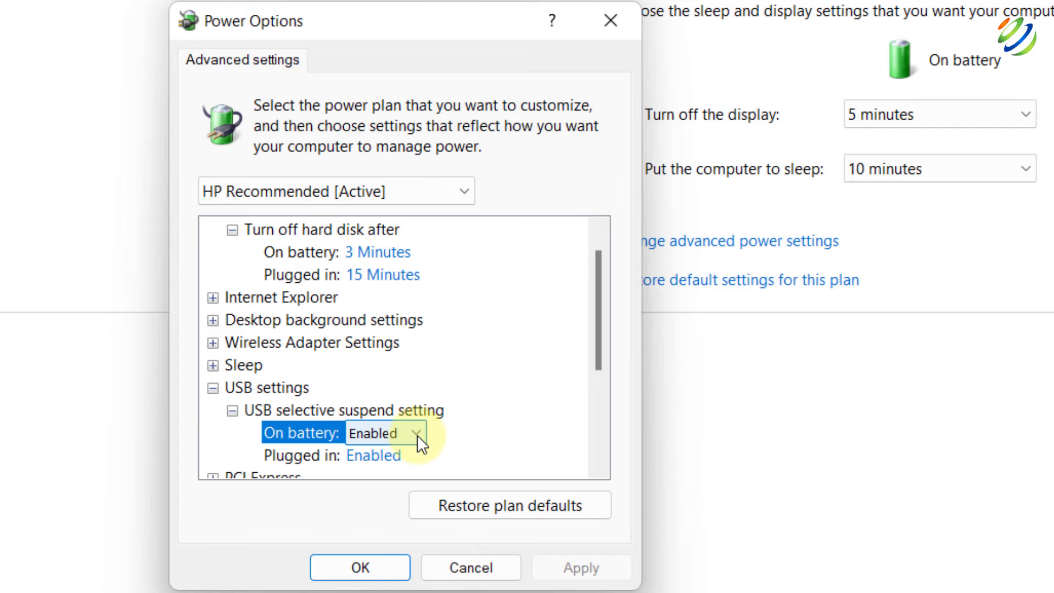
click(417, 435)
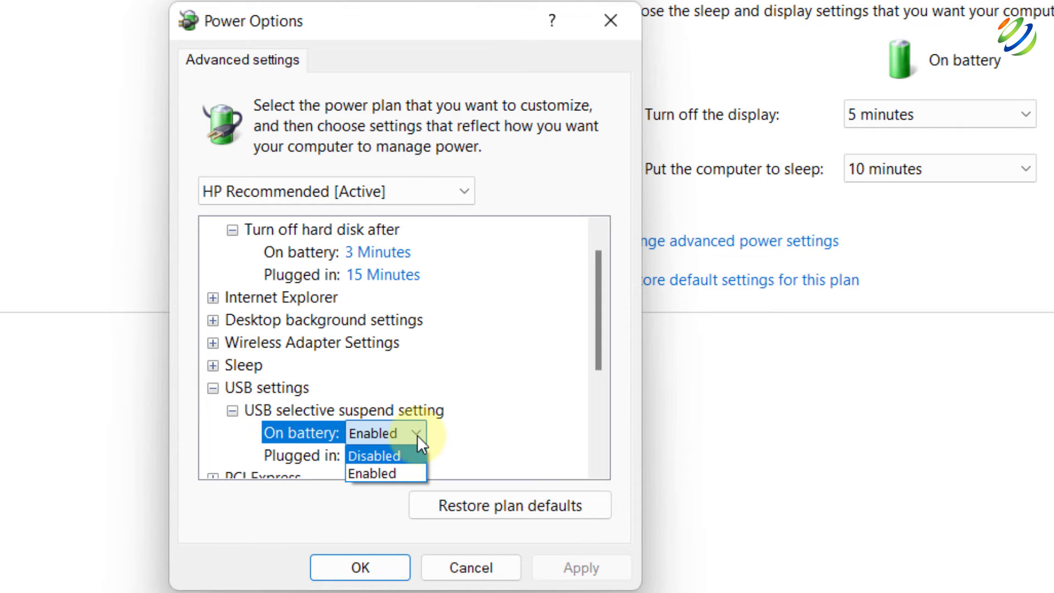
click(391, 472)
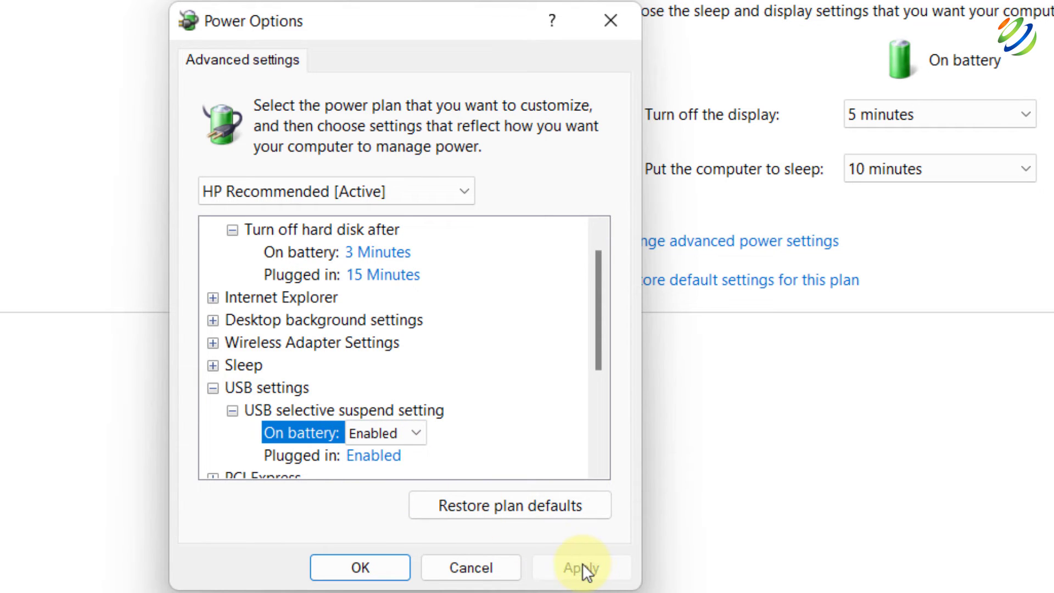
click(384, 569)
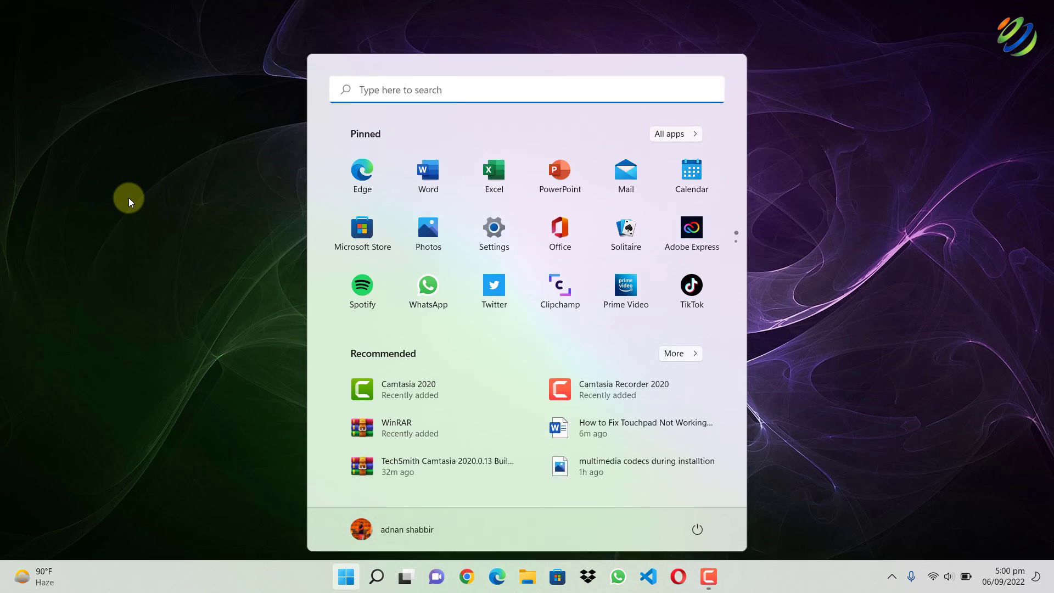
Step: Run regedit and navigate to the Class key {4d36e965-e325-11ce-bfc1-08002be10318} to view its CDROM values
key(super+r)
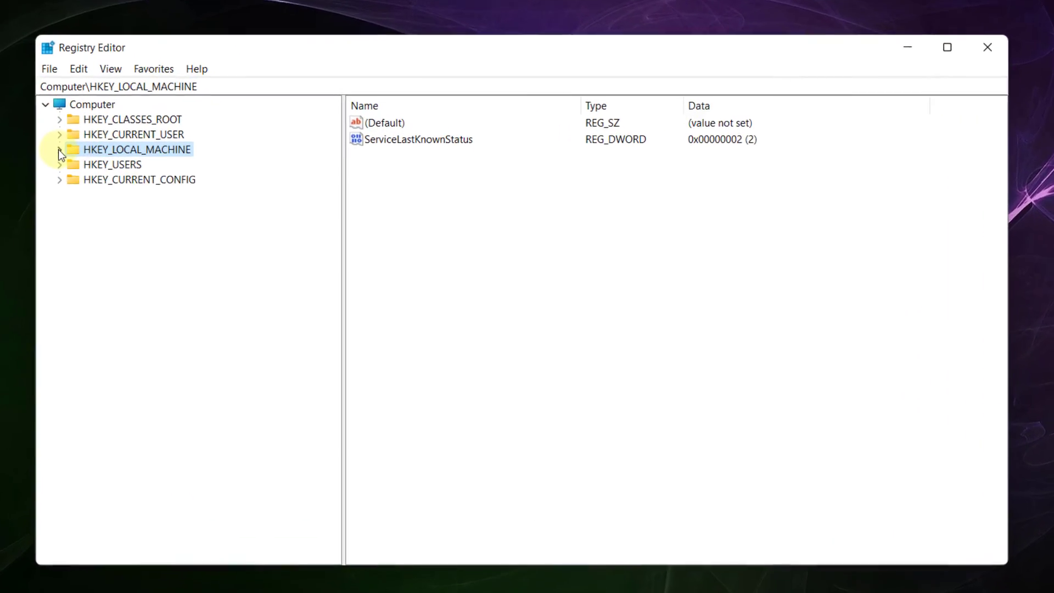
click(43, 140)
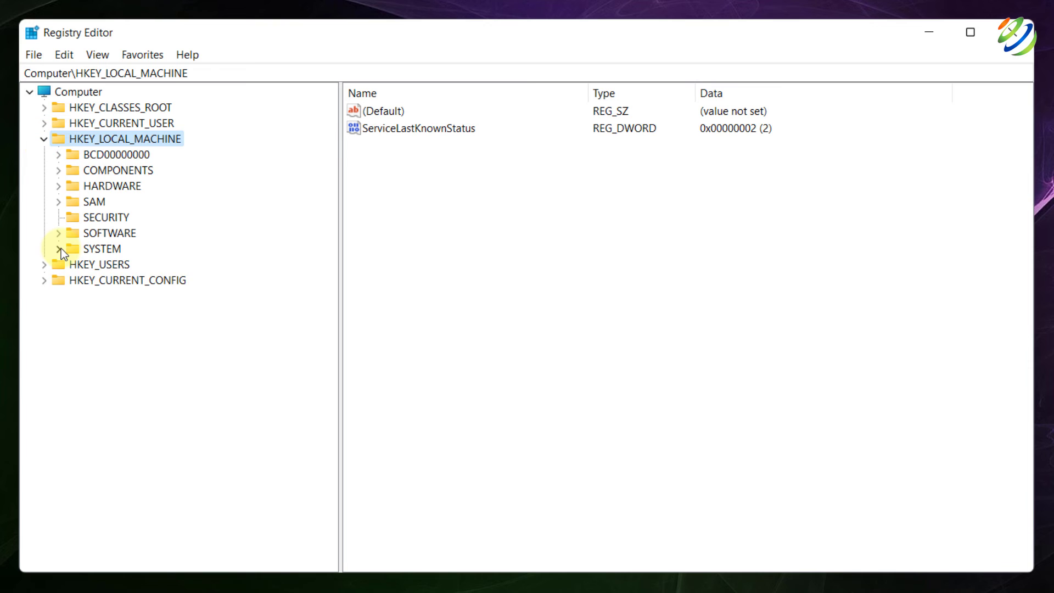
click(61, 249)
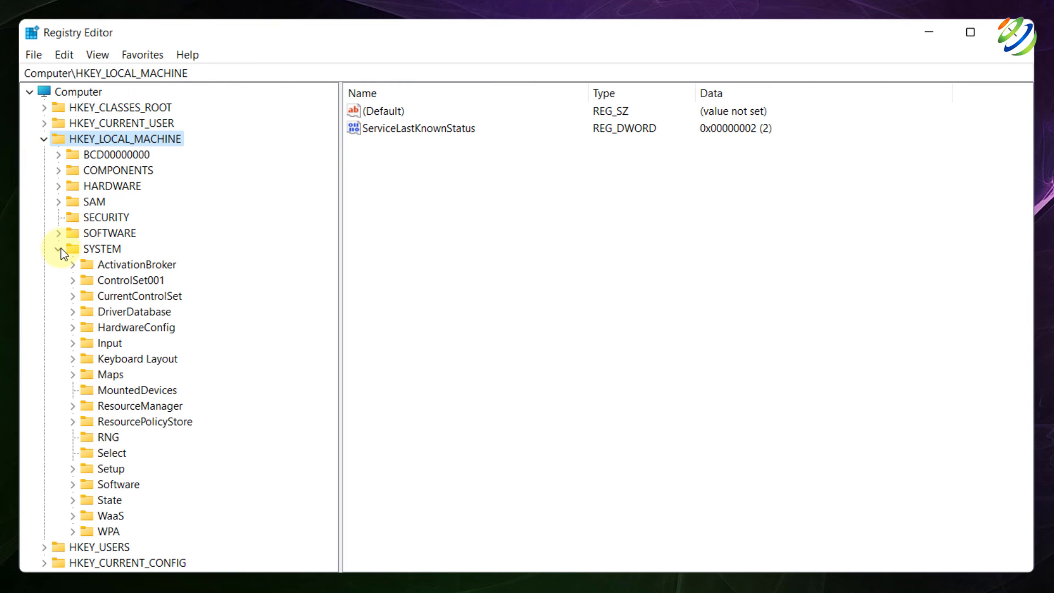
click(73, 296)
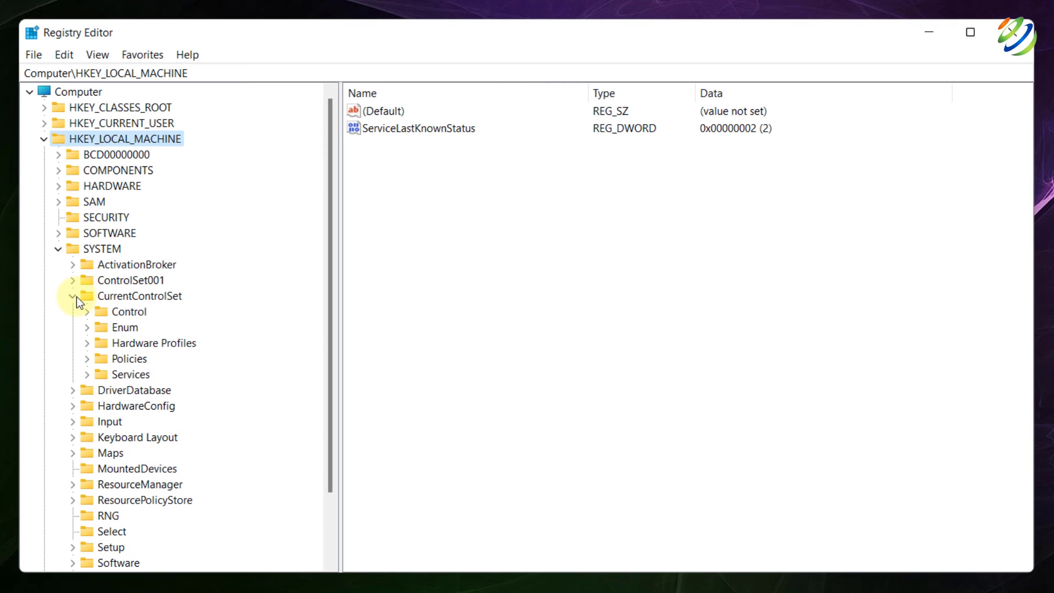
click(86, 312)
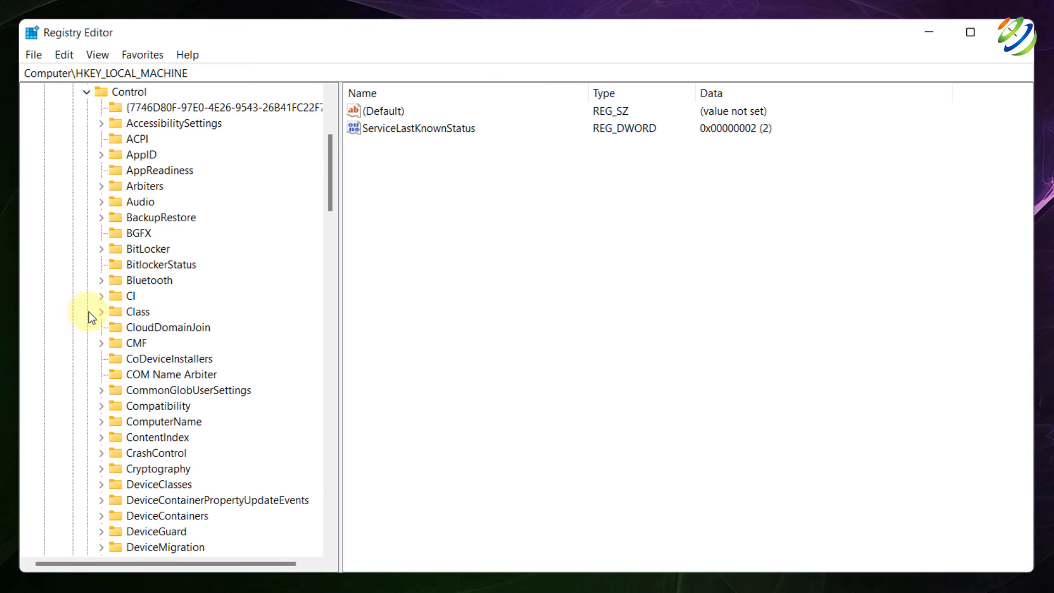
click(162, 314)
click(102, 452)
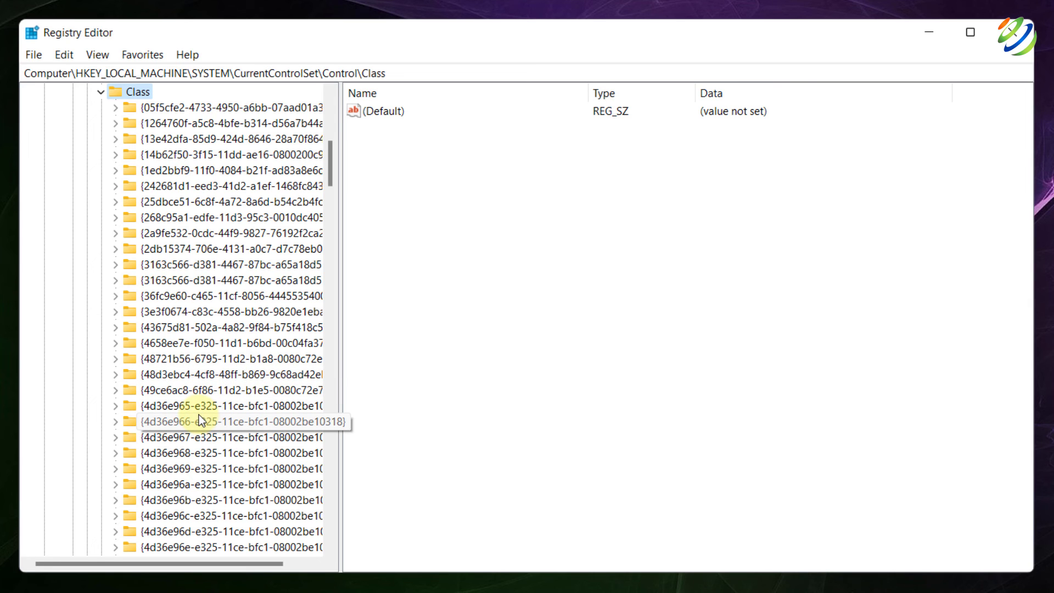
click(170, 411)
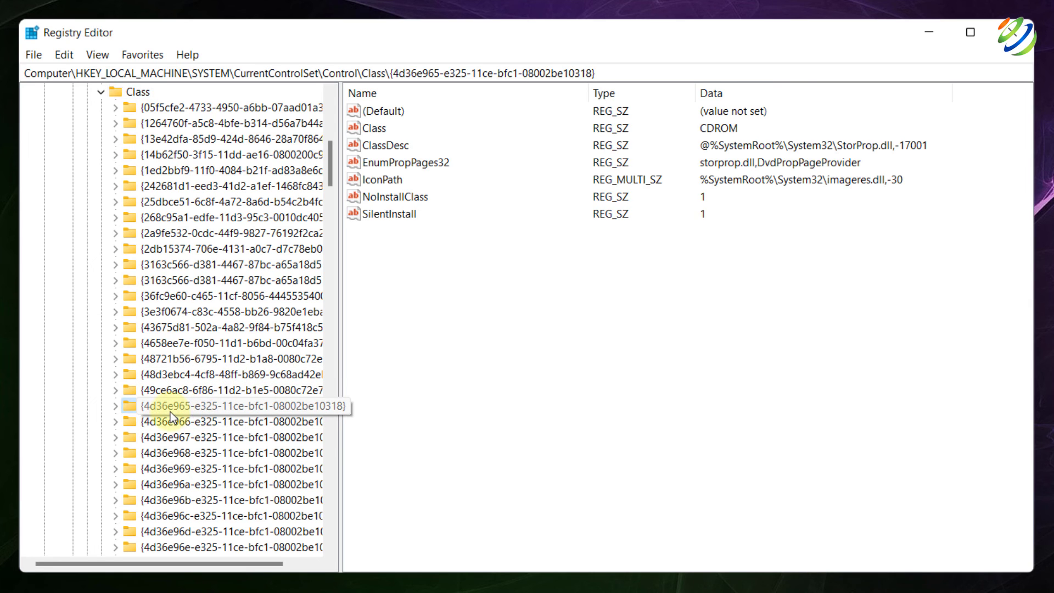